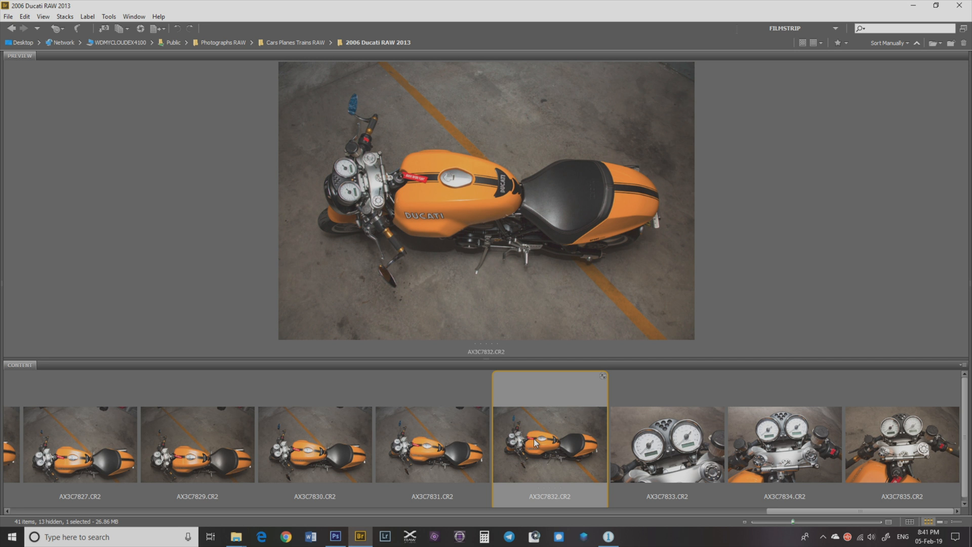
Step: Open AX3C7832.CR2 in Camera Raw and load the Bridge Raw Loader.xmp settings from the Desktop
{"action": "right_click", "coordinate": [533, 439]}
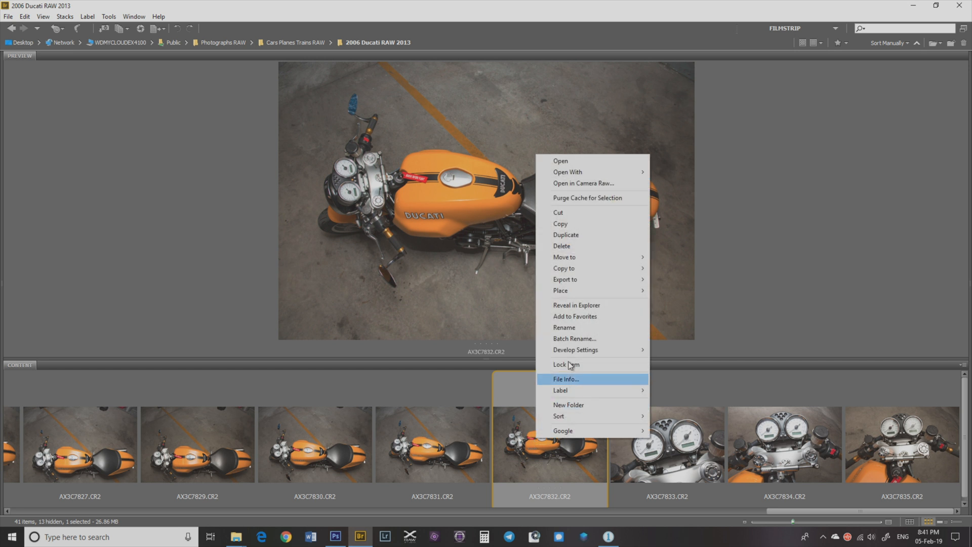
{"action": "left_click", "coordinate": [598, 187]}
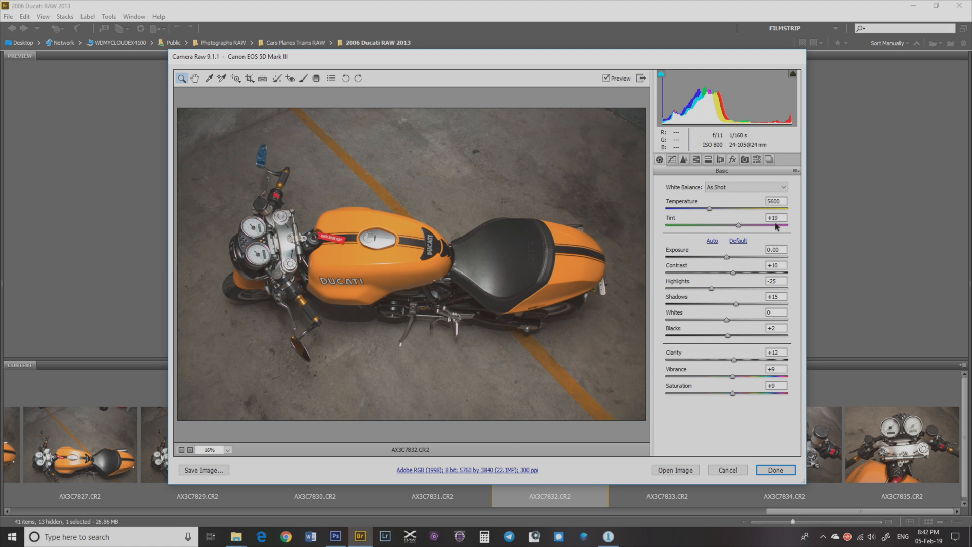
{"action": "left_click", "coordinate": [795, 172]}
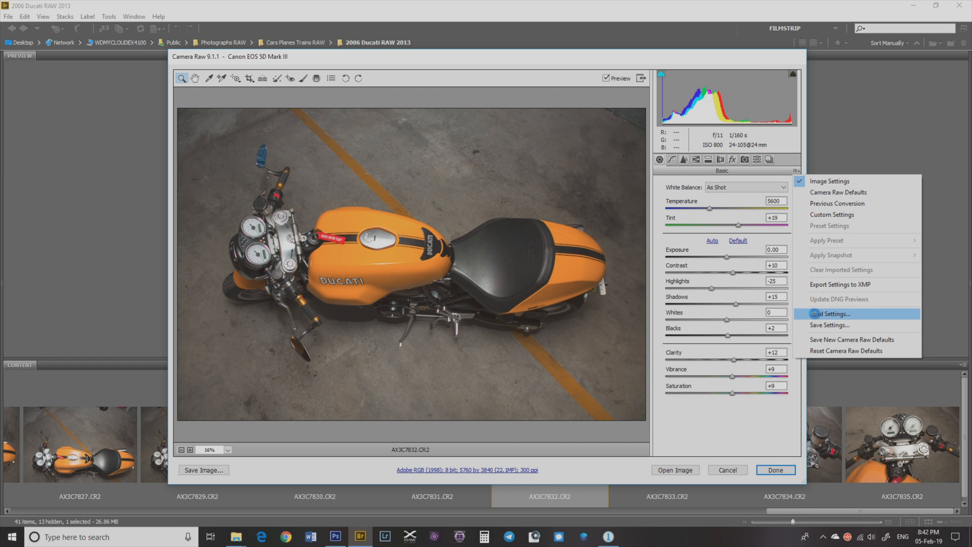
{"action": "left_click", "coordinate": [815, 314]}
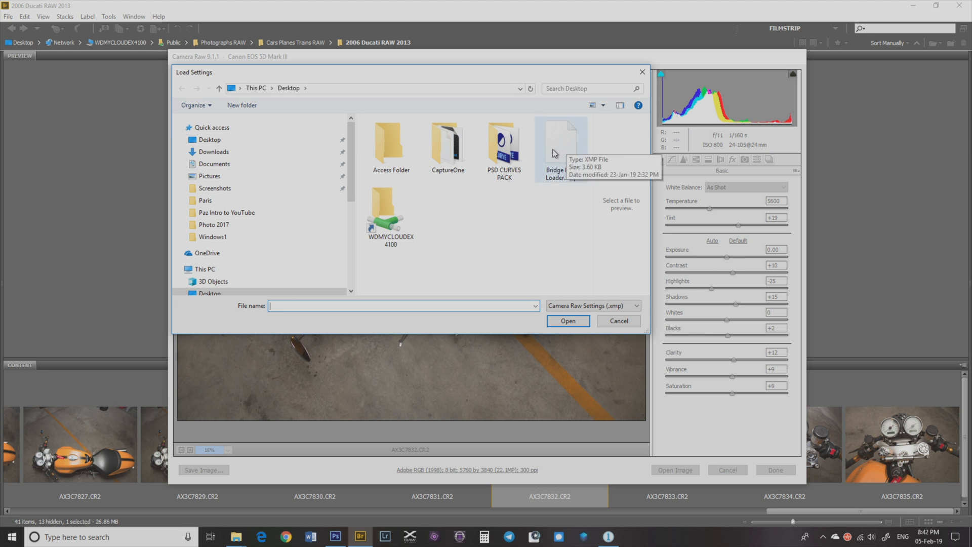
{"action": "left_click", "coordinate": [571, 153]}
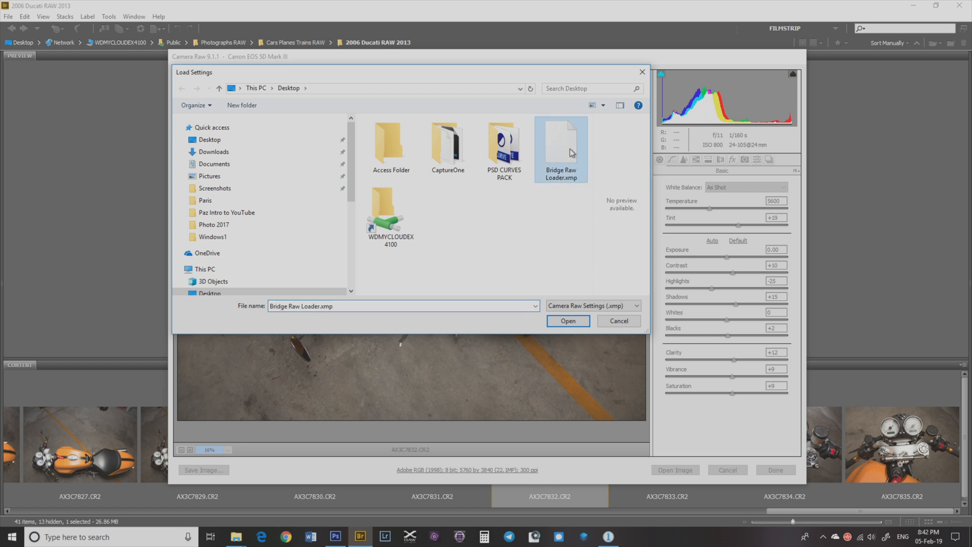
{"action": "left_click", "coordinate": [568, 320]}
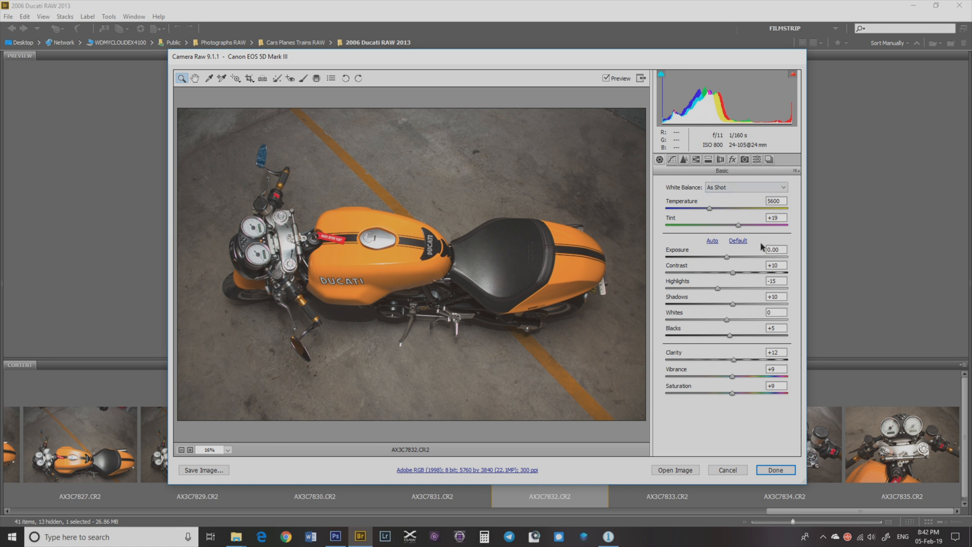
{"action": "left_click", "coordinate": [796, 172]}
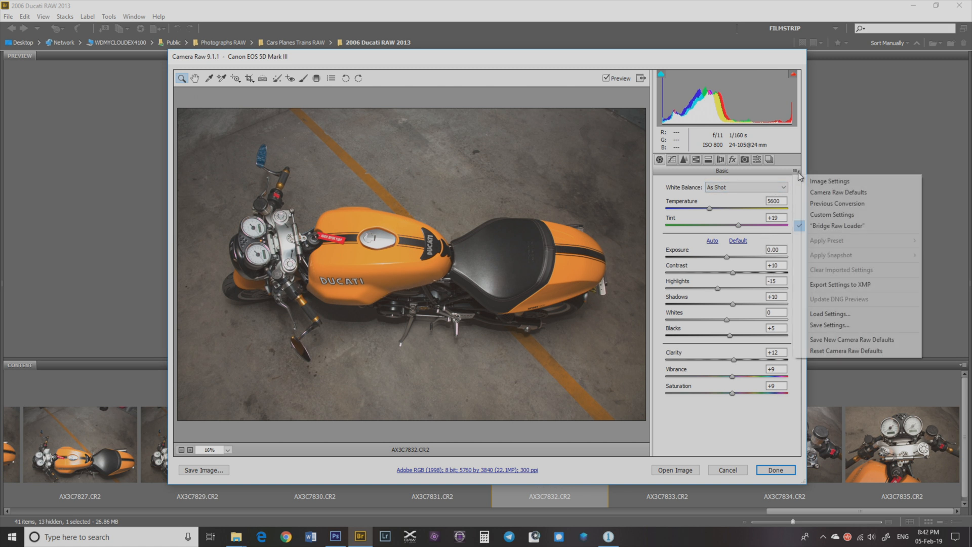
{"action": "left_click", "coordinate": [812, 325]}
{"action": "left_click", "coordinate": [557, 84]}
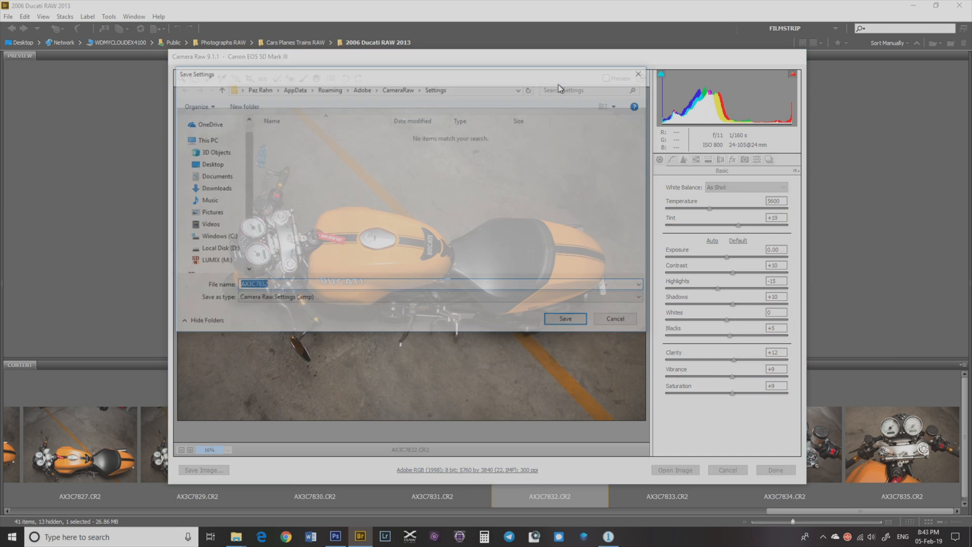
{"action": "left_click_drag", "start_coordinate": [424, 76], "coordinate": [466, 160]}
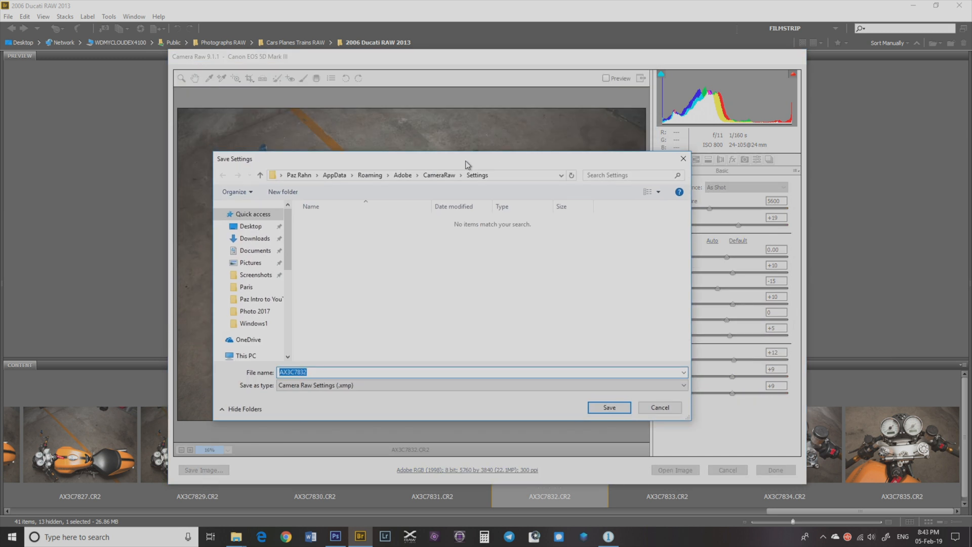
{"action": "left_click", "coordinate": [250, 226]}
{"action": "left_click_drag", "start_coordinate": [332, 371], "coordinate": [275, 367]}
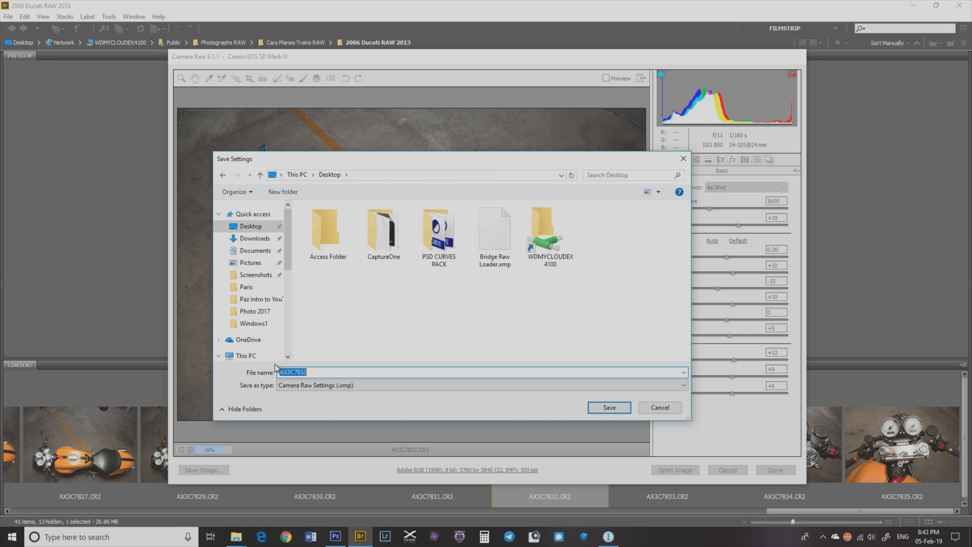
{"action": "type", "text": "Br"}
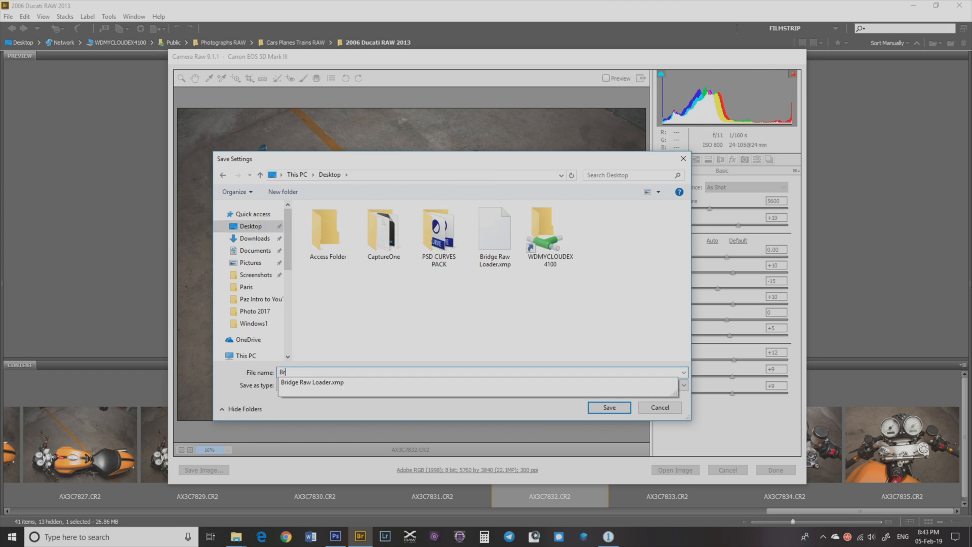
{"action": "type", "text": "idge RAw :"}
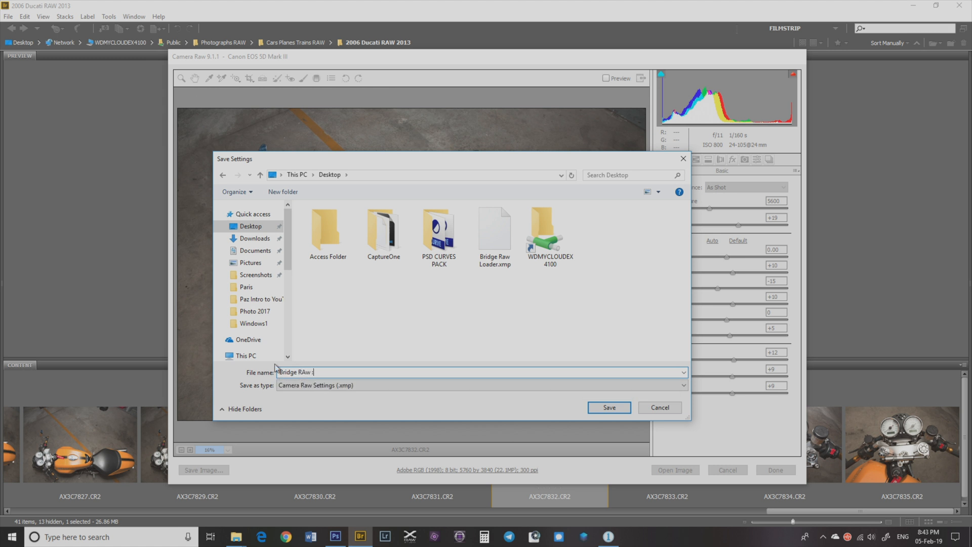
{"action": "key", "text": "BackSpace"}
{"action": "key", "text": "BackSpace"}
{"action": "key", "text": "BackSpace"}
{"action": "key", "text": "BackSpace"}
{"action": "type", "text": "a"}
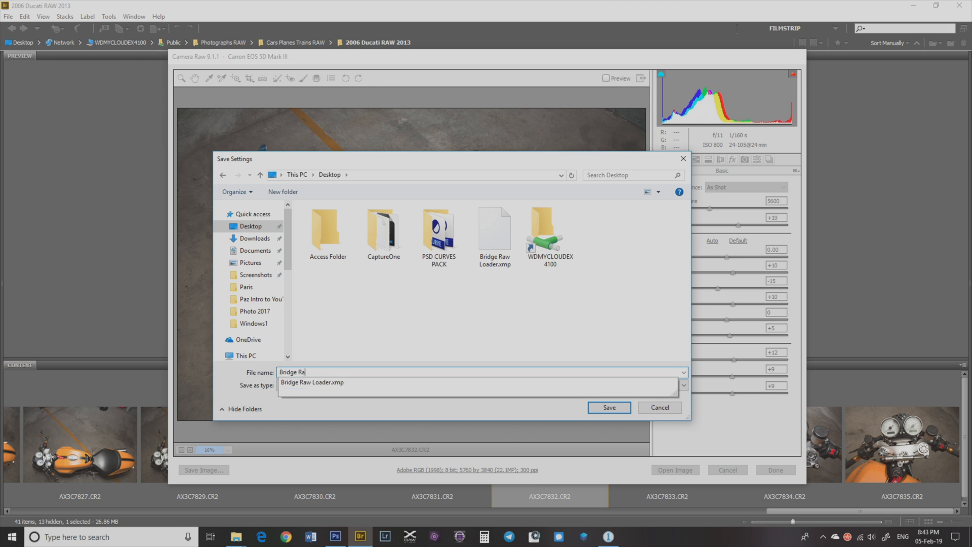
{"action": "type", "text": "w Loader"}
{"action": "left_click", "coordinate": [650, 409]}
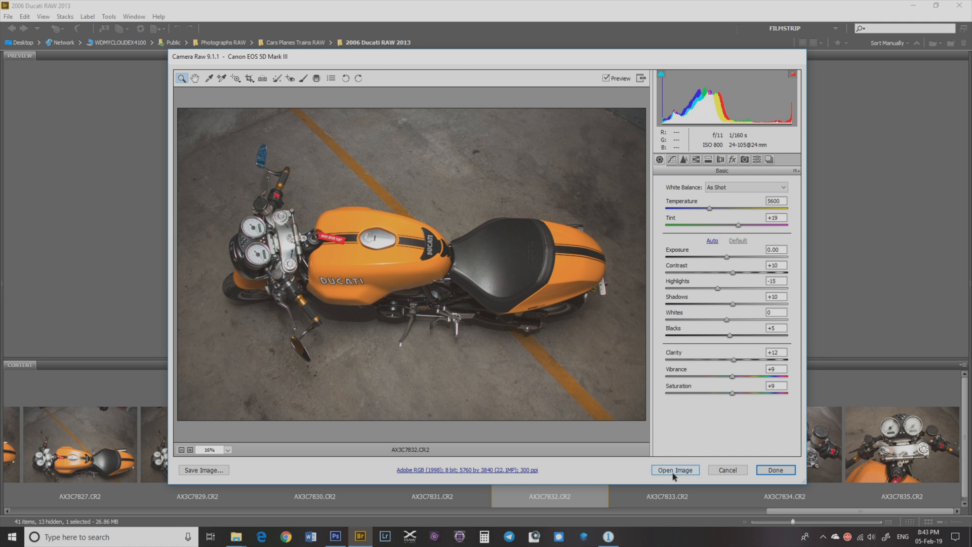
Step: Open the adjusted raw image in Photoshop
{"action": "left_click", "coordinate": [797, 171]}
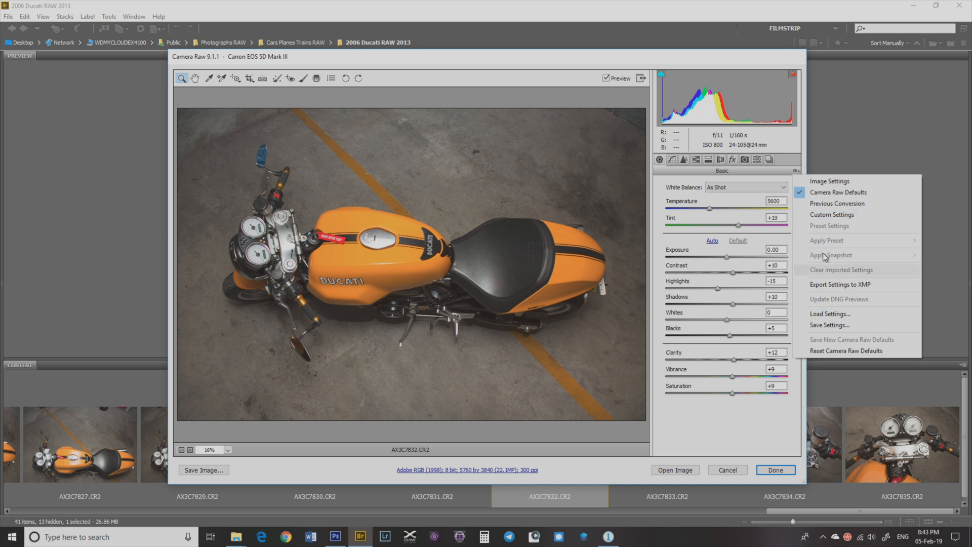
{"action": "left_click", "coordinate": [766, 179]}
{"action": "left_click", "coordinate": [675, 470]}
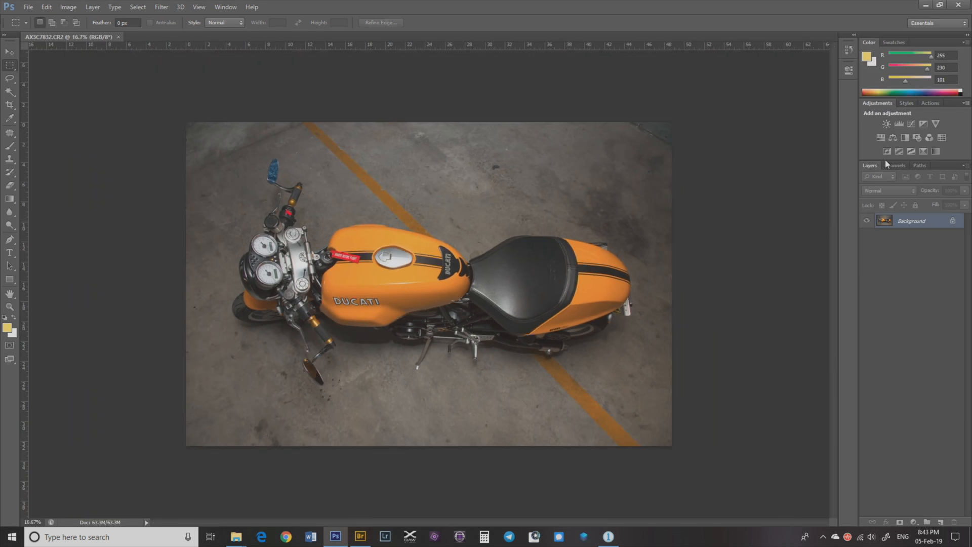
Step: Add a Curves adjustment layer and apply the PazRahnCurves001 preset
{"action": "left_click", "coordinate": [910, 123]}
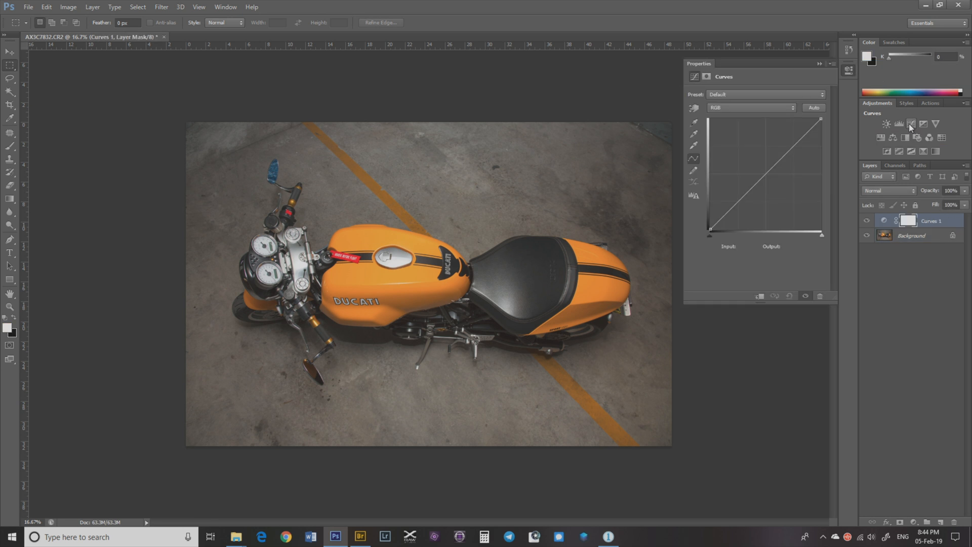
{"action": "left_click", "coordinate": [764, 94]}
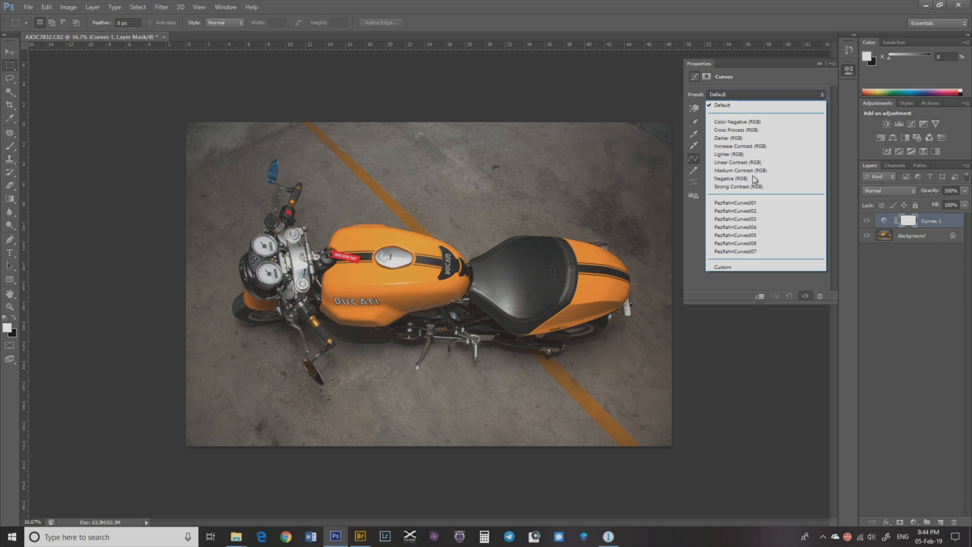
{"action": "left_click", "coordinate": [753, 203]}
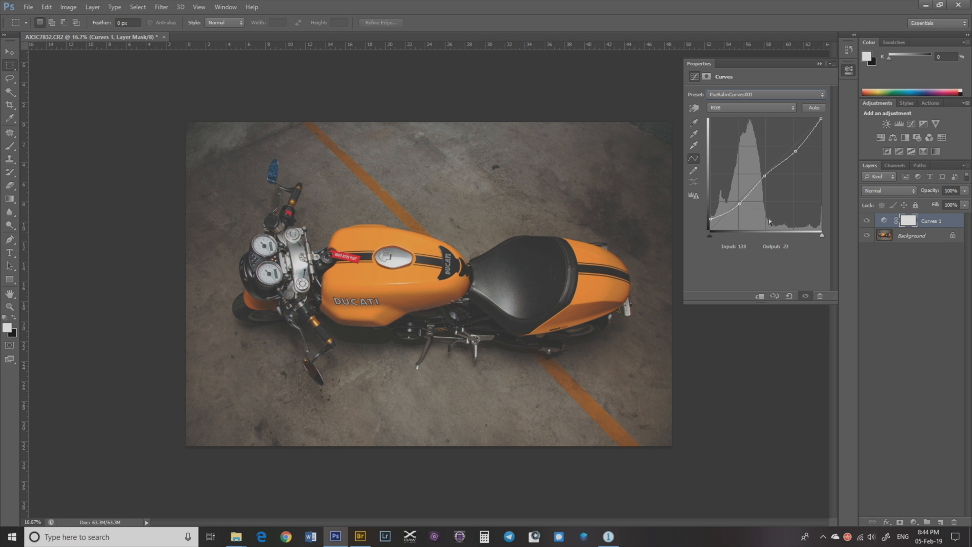
Step: Load the PazRahnCurves001 curves preset from the PSD CURVES PACK folder on the Desktop
{"action": "left_click", "coordinate": [757, 96]}
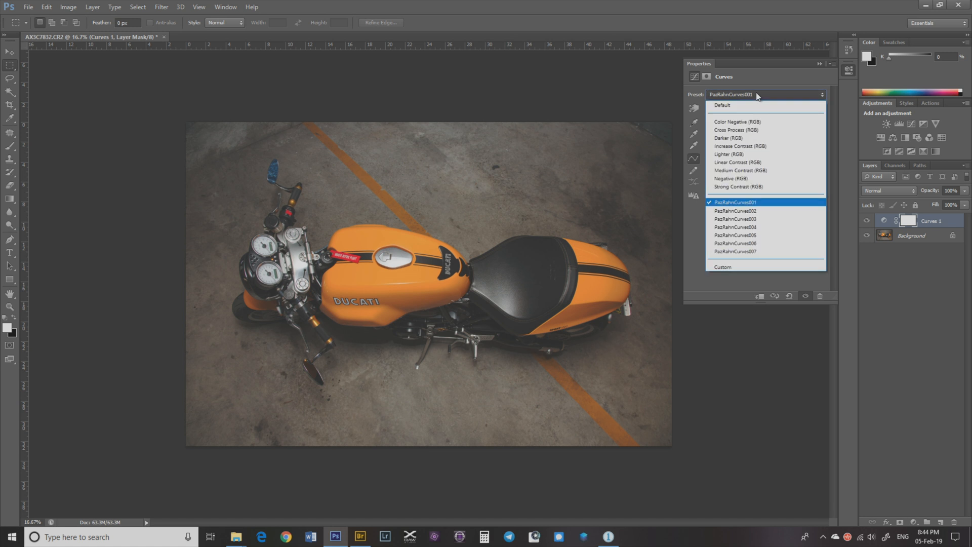
{"action": "left_click", "coordinate": [756, 95]}
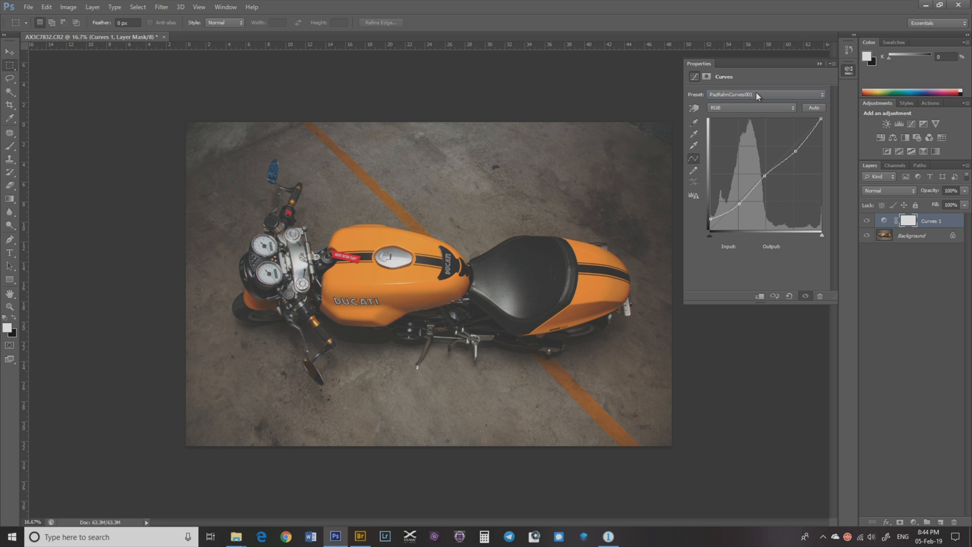
{"action": "left_click", "coordinate": [832, 63]}
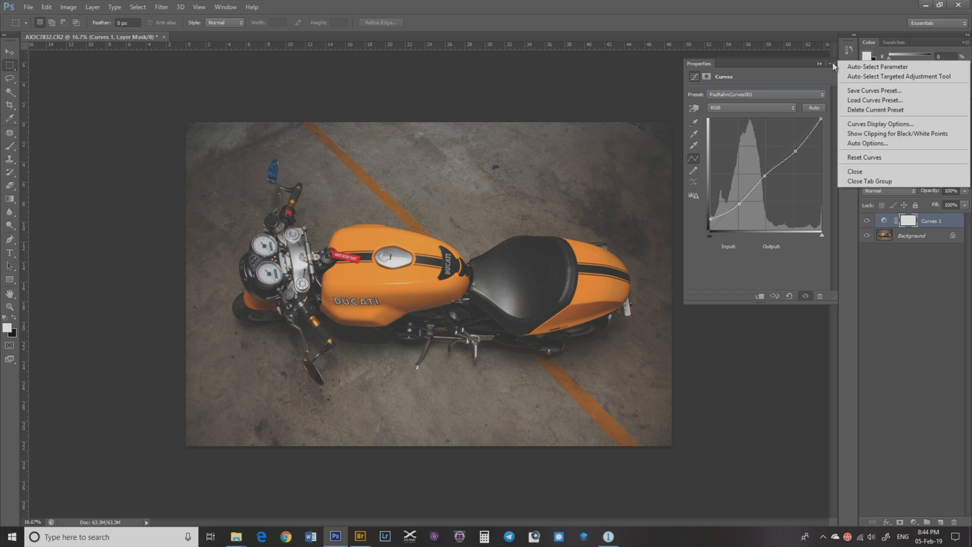
{"action": "left_click", "coordinate": [865, 101]}
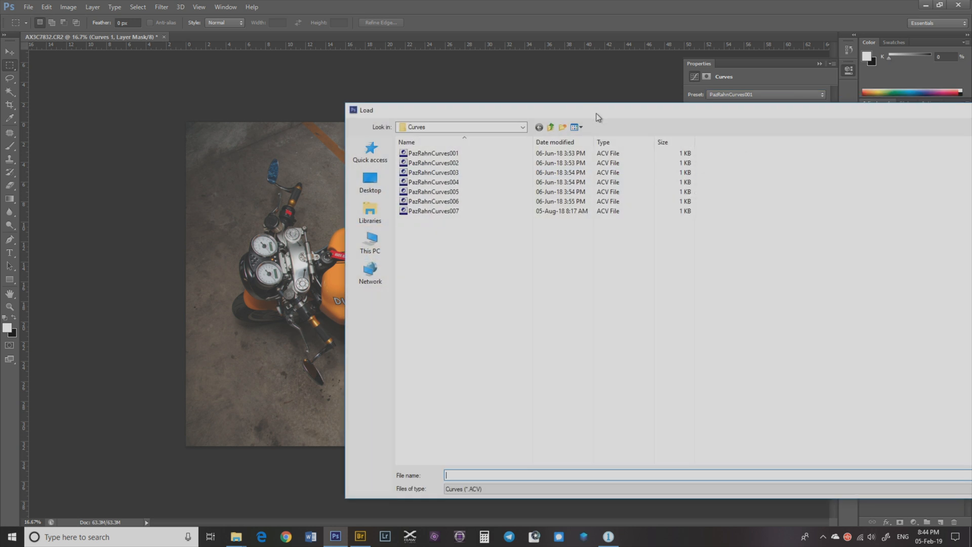
{"action": "left_click_drag", "start_coordinate": [596, 113], "coordinate": [410, 71]}
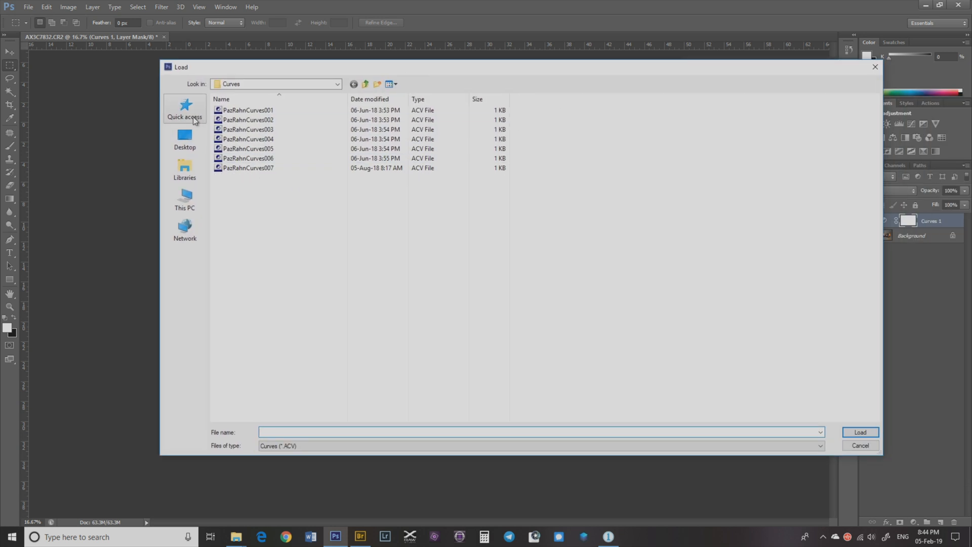
{"action": "left_click", "coordinate": [185, 138]}
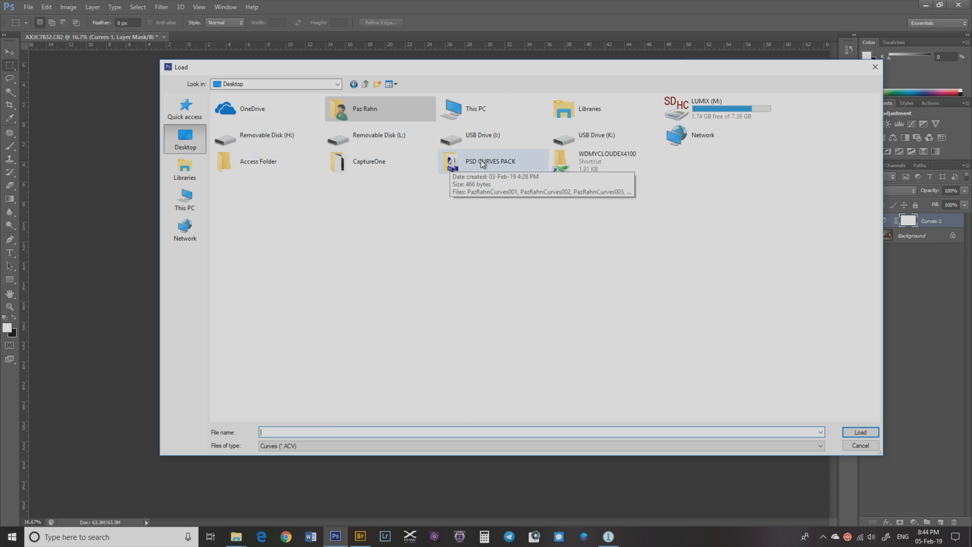
{"action": "double_click", "coordinate": [442, 160]}
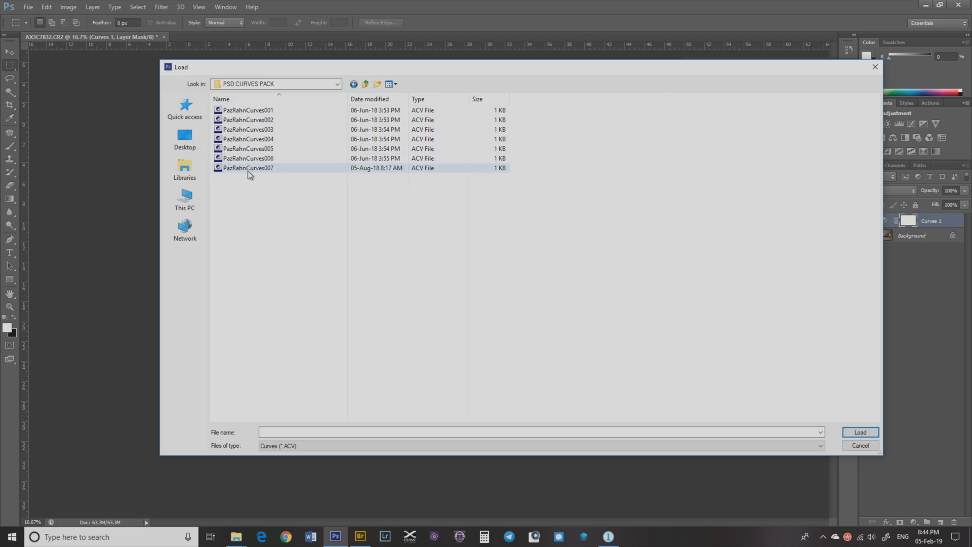
{"action": "left_click", "coordinate": [261, 111]}
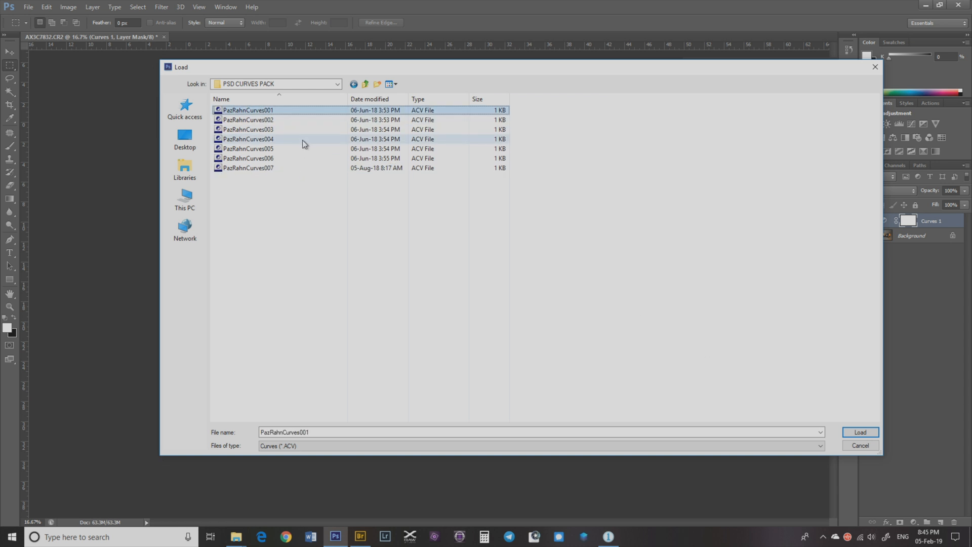
{"action": "key", "text": "Return"}
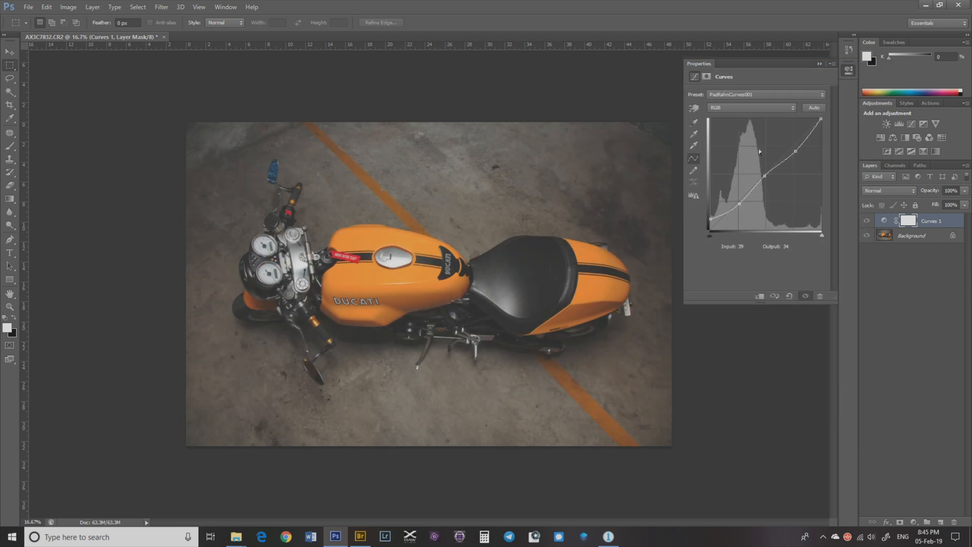
Step: Switch the Curves preset to PazRahnCurves002
{"action": "left_click", "coordinate": [820, 96]}
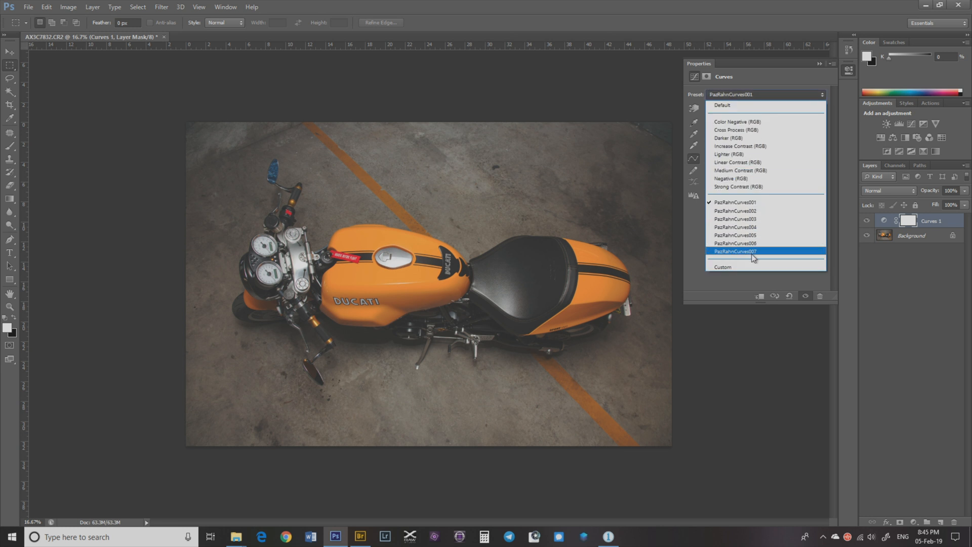
{"action": "left_click", "coordinate": [750, 211]}
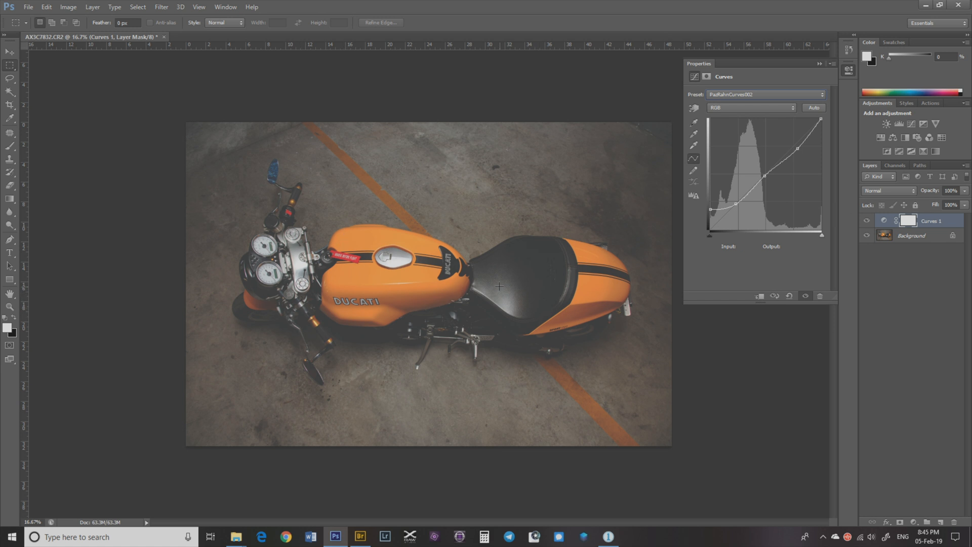
Step: Set the curves layer's opacity and fill to 85%, then return both to 100%
{"action": "left_click", "coordinate": [943, 190]}
{"action": "type", "text": "85"}
{"action": "key", "text": "Return"}
{"action": "left_click", "coordinate": [951, 205]}
{"action": "type", "text": "85"}
{"action": "key", "text": "Return"}
{"action": "key", "text": "0"}
{"action": "left_click_drag", "start_coordinate": [934, 206], "coordinate": [961, 207]}
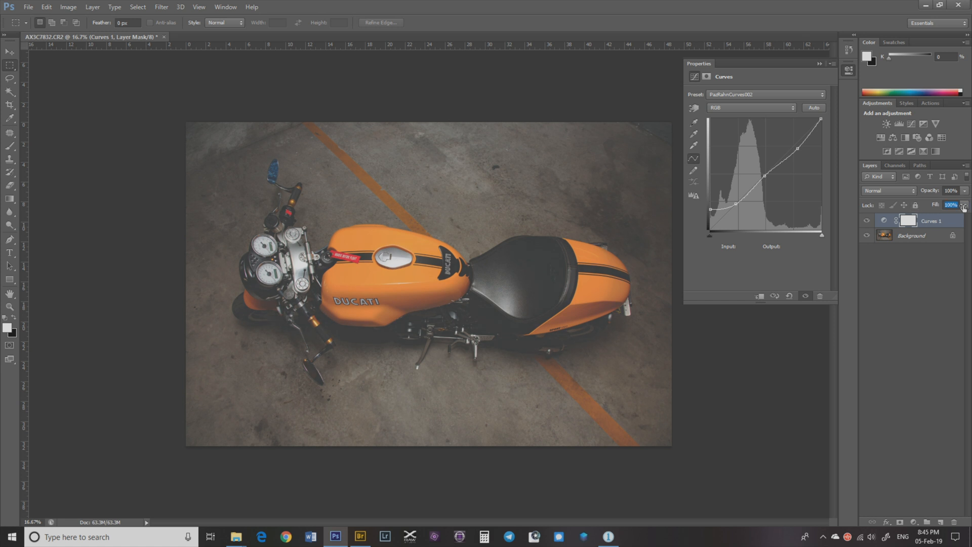
Step: Preview the PazRahnCurves001, PazRahnCurves002 and PazRahnCurves003 presets on the curves layer
{"action": "left_click", "coordinate": [765, 94]}
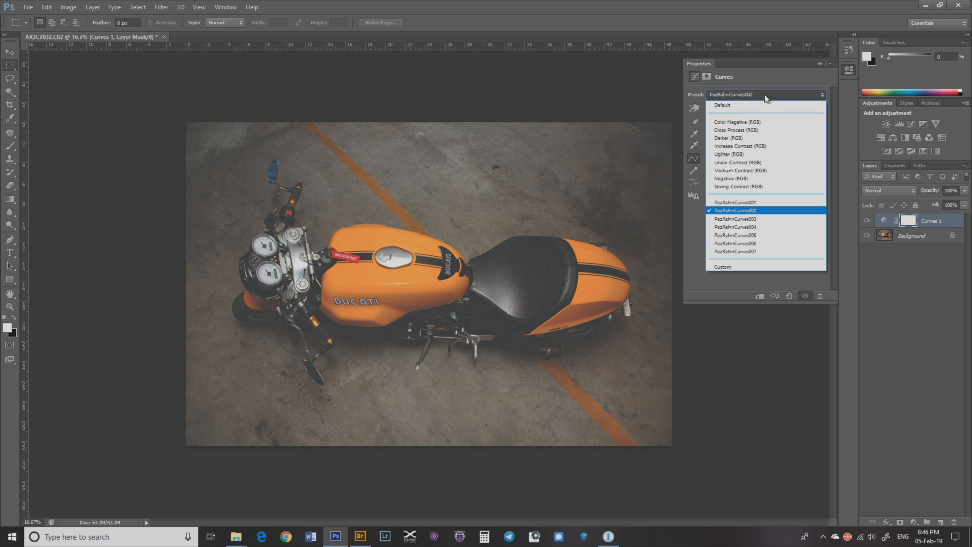
{"action": "left_click", "coordinate": [748, 202]}
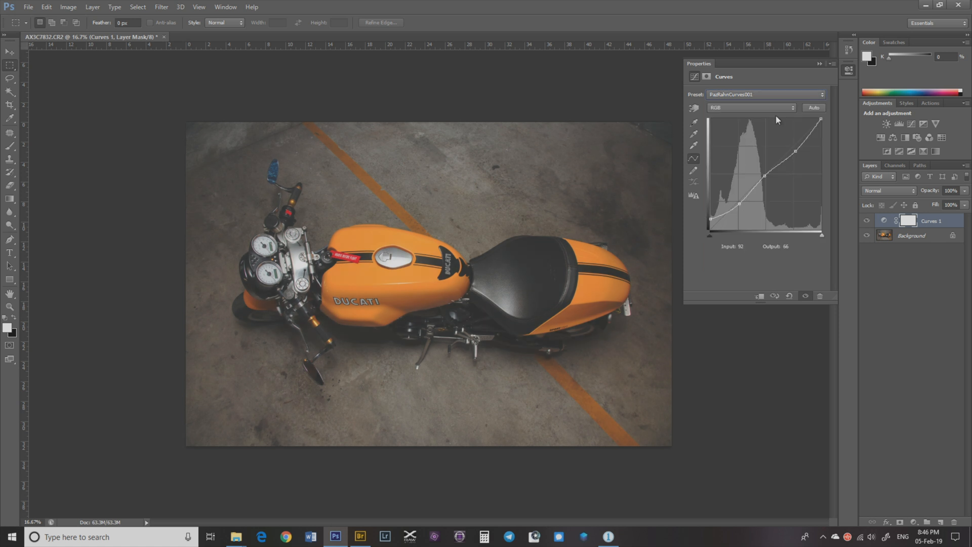
{"action": "left_click", "coordinate": [769, 94]}
{"action": "left_click", "coordinate": [741, 211]}
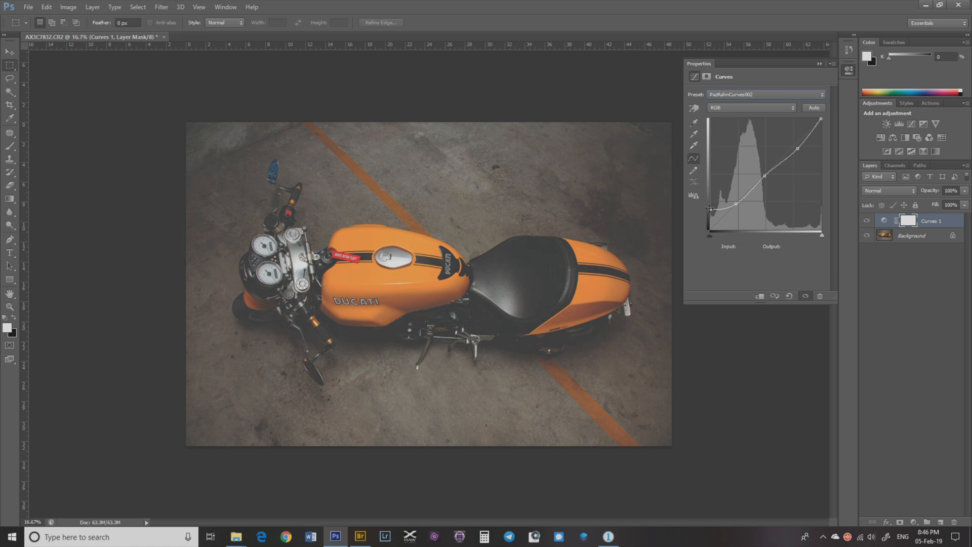
{"action": "left_click", "coordinate": [753, 97]}
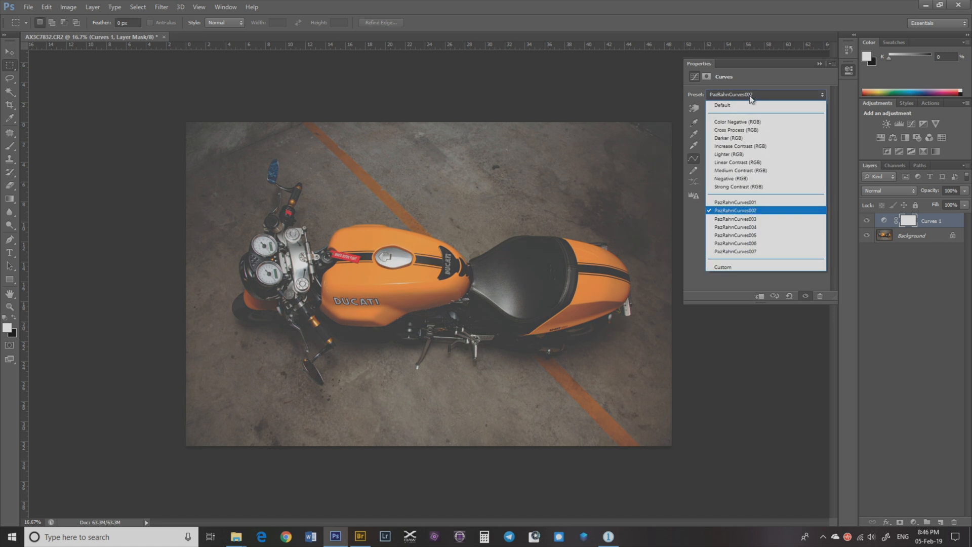
{"action": "left_click", "coordinate": [753, 218]}
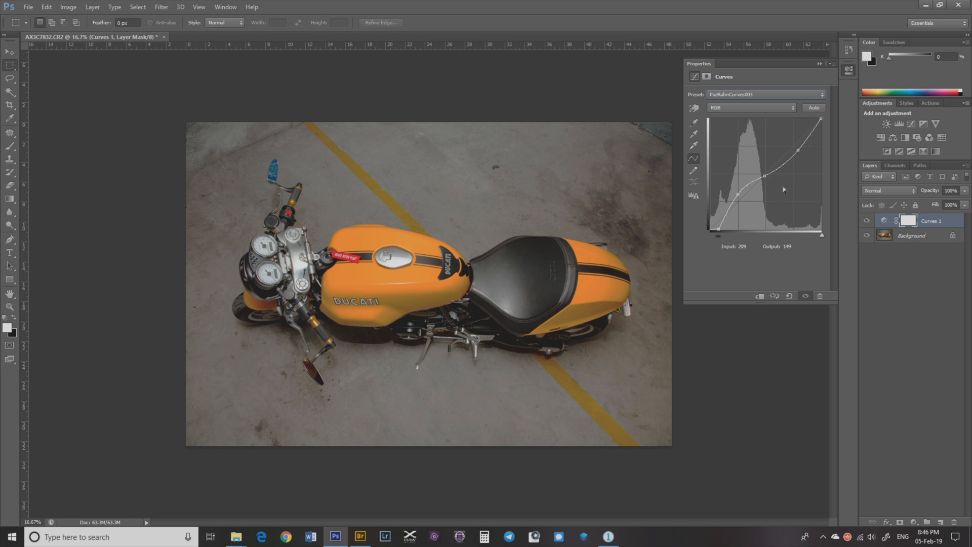
Step: Preview the PazRahnCurves004 through PazRahnCurves007 presets on the curves layer
{"action": "left_click", "coordinate": [738, 96]}
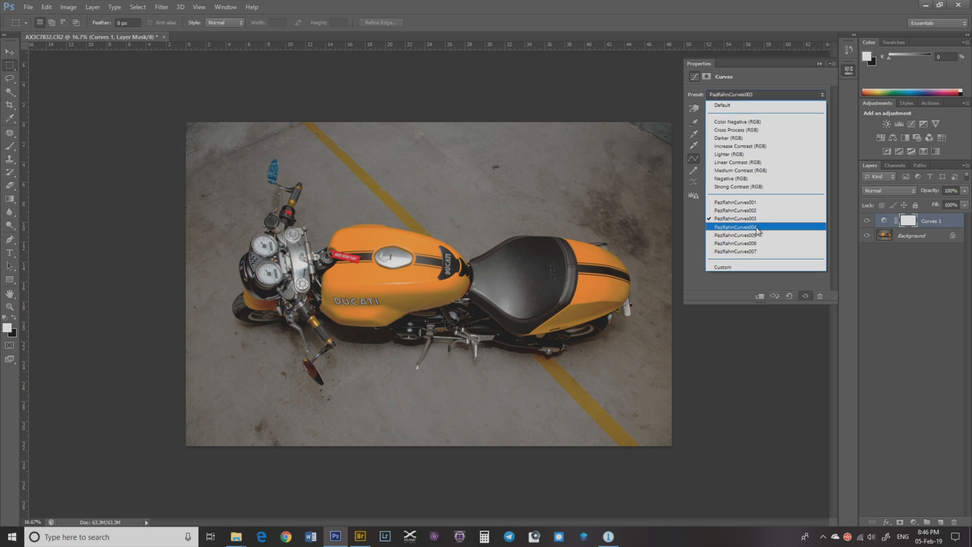
{"action": "left_click", "coordinate": [757, 227]}
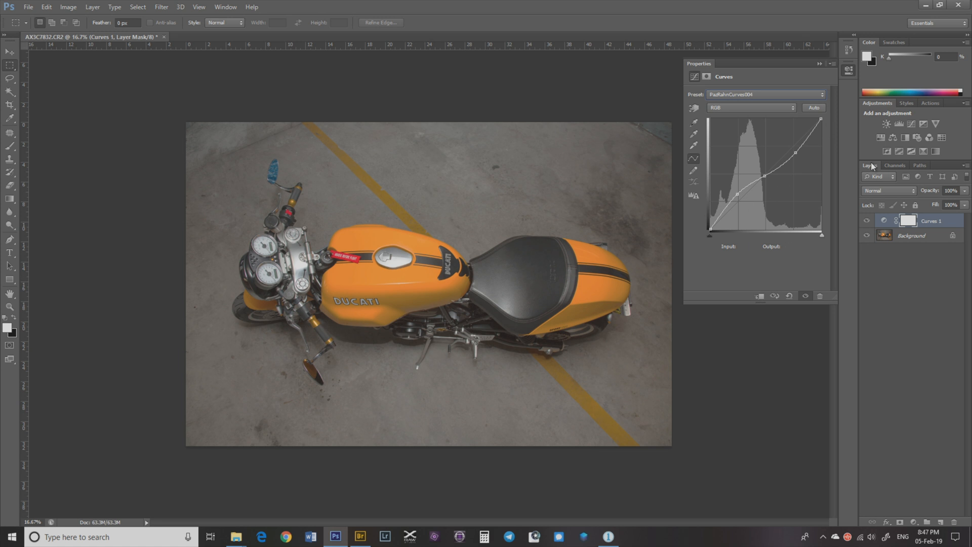
{"action": "left_click", "coordinate": [769, 96]}
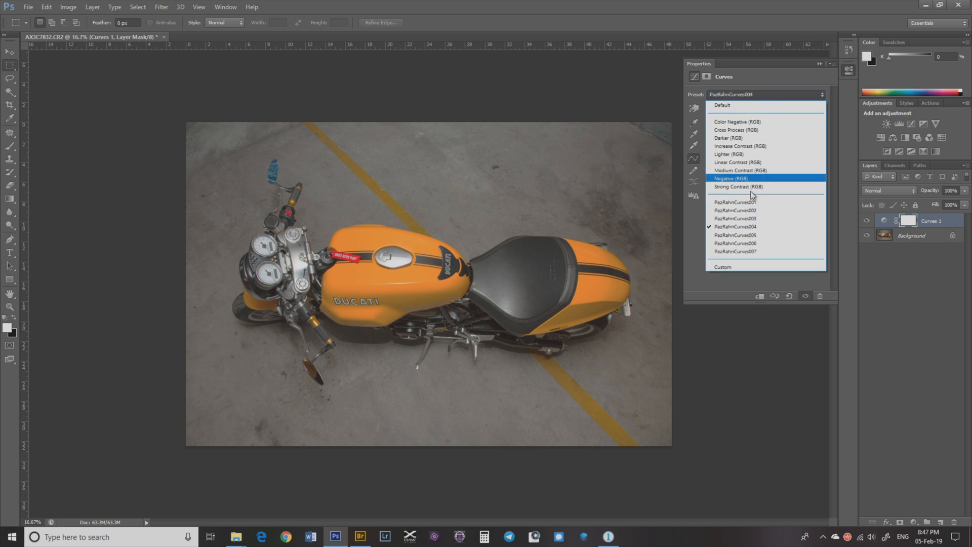
{"action": "left_click", "coordinate": [744, 236]}
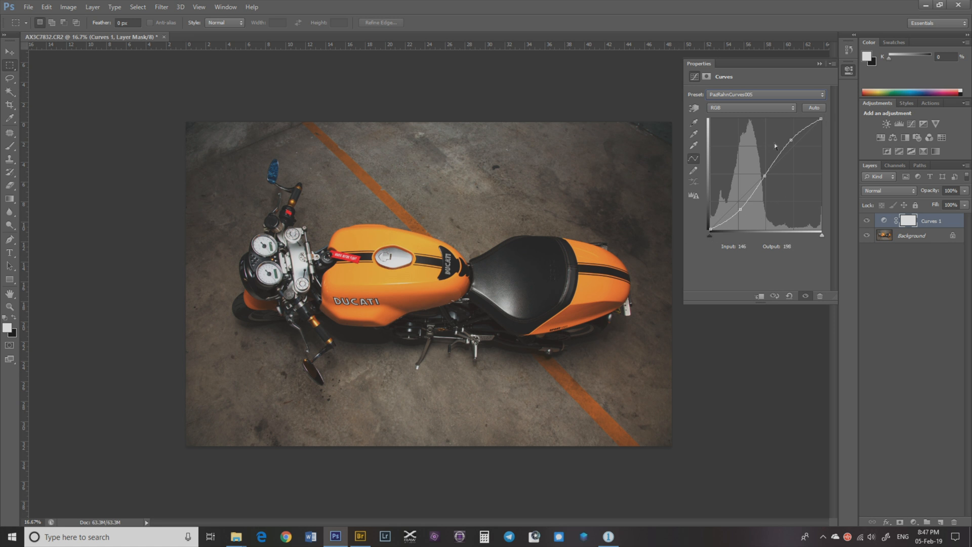
{"action": "left_click", "coordinate": [761, 94]}
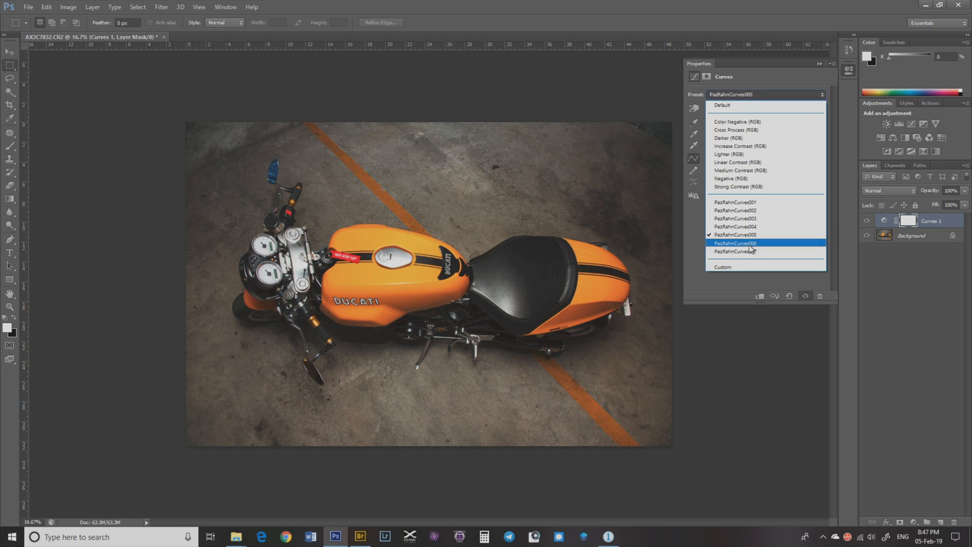
{"action": "left_click", "coordinate": [749, 243]}
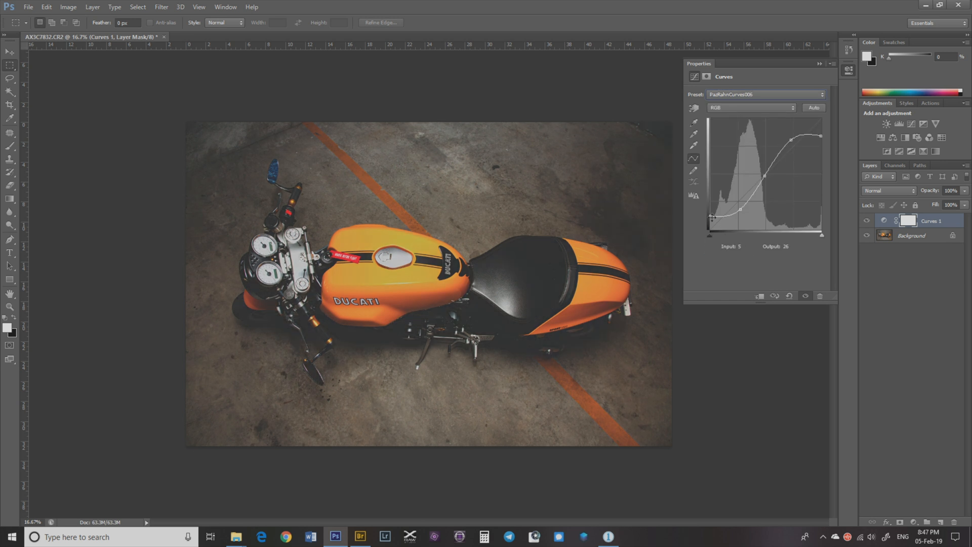
{"action": "left_click", "coordinate": [764, 95]}
{"action": "left_click", "coordinate": [756, 251]}
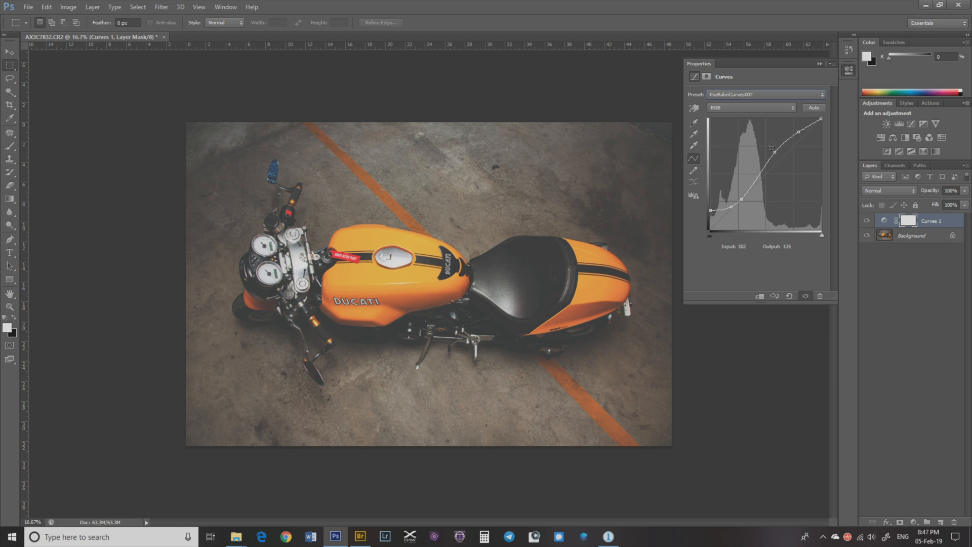
Step: Reapply the PazRahnCurves001 curves preset and collapse the curve properties
{"action": "left_click", "coordinate": [803, 94]}
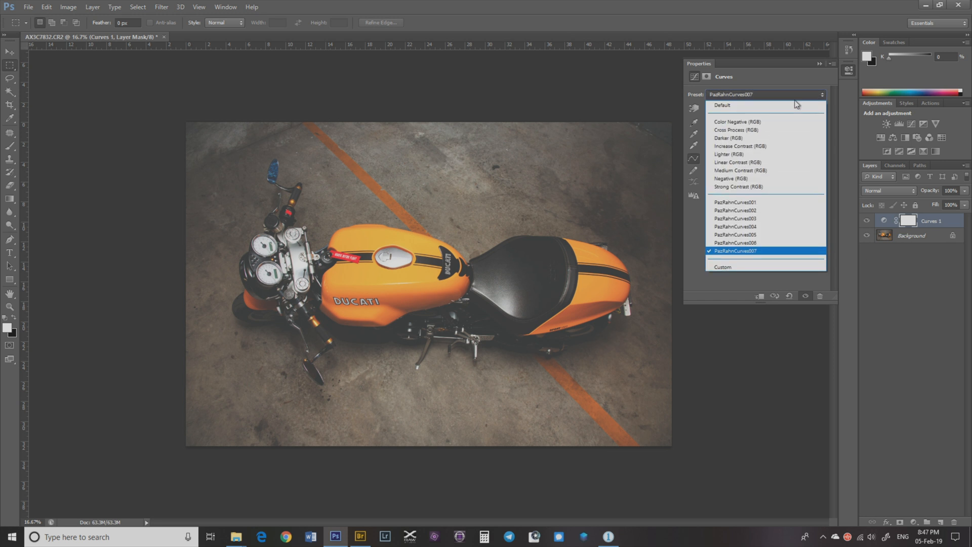
{"action": "left_click", "coordinate": [759, 203]}
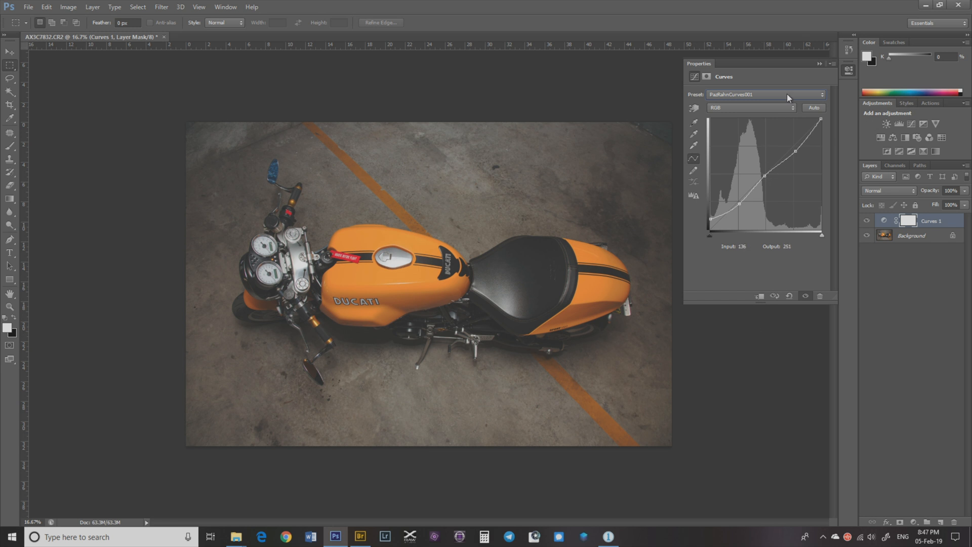
{"action": "left_click", "coordinate": [818, 65]}
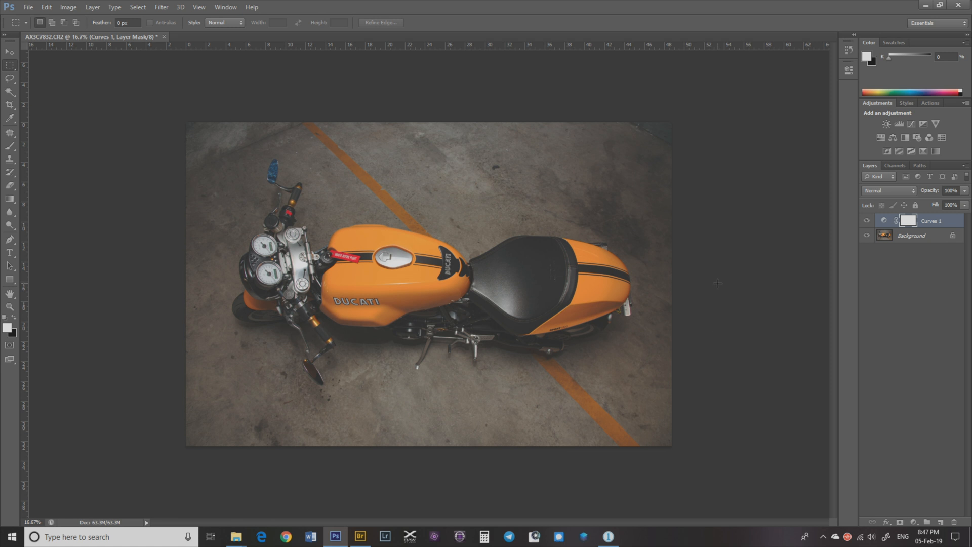
Step: Switch to Capture One and apply the RAWEditPreset user preset to the photo's white balance
{"action": "left_click", "coordinate": [609, 535]}
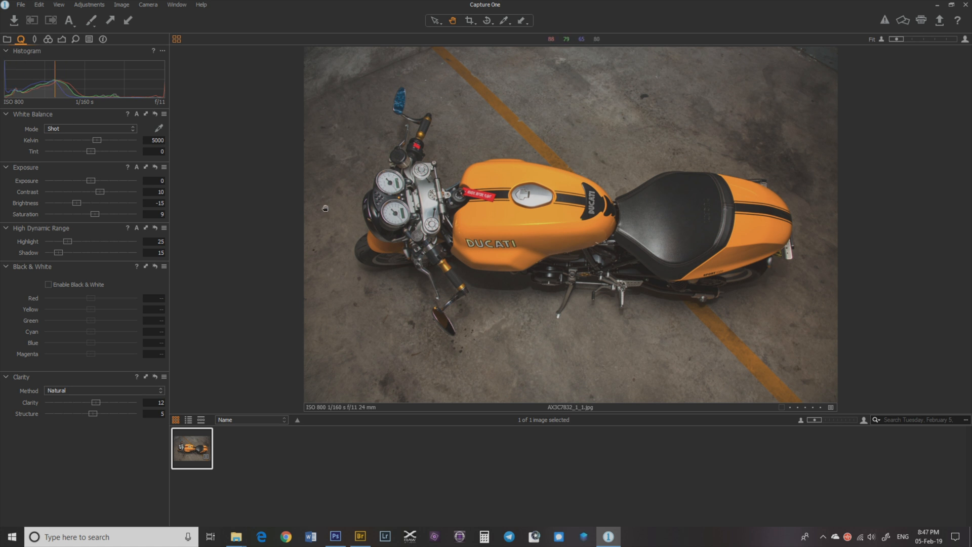
{"action": "left_click", "coordinate": [7, 40]}
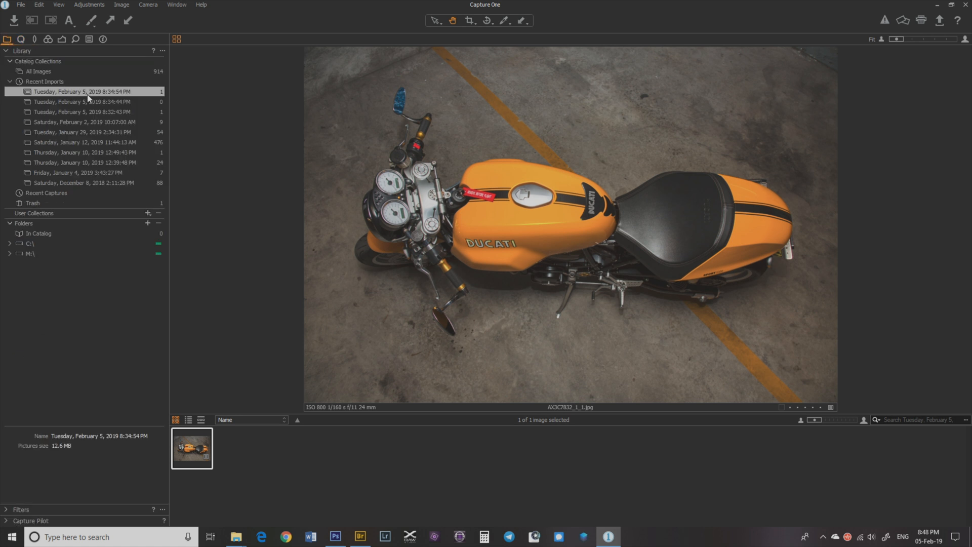
{"action": "left_click", "coordinate": [21, 40]}
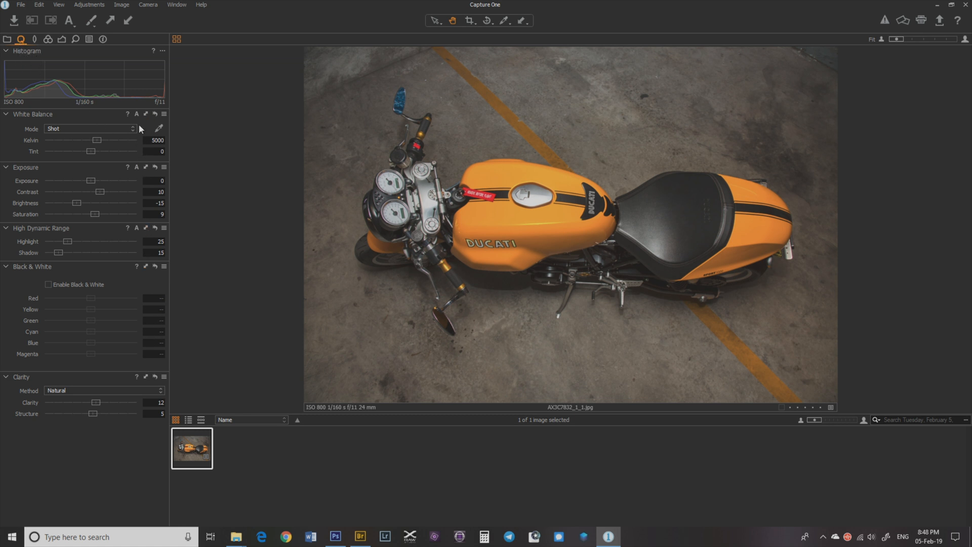
{"action": "left_click", "coordinate": [164, 115]}
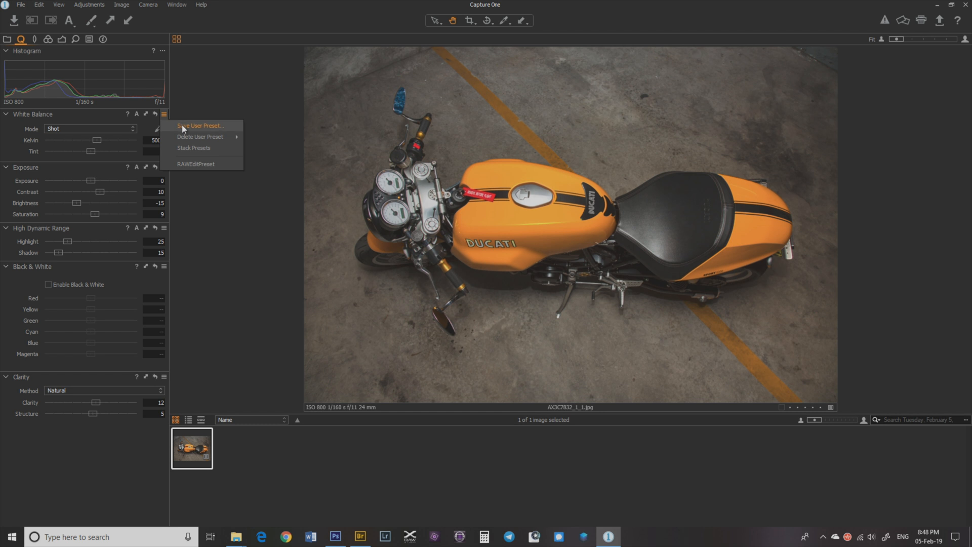
{"action": "left_click", "coordinate": [202, 164]}
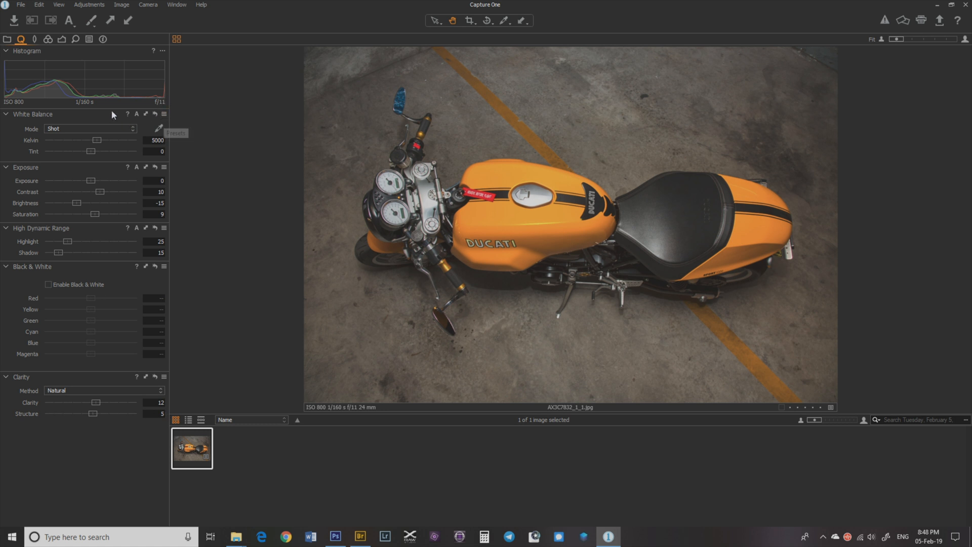
Step: Apply the PazRahnCurves007 preset to the photo's curve
{"action": "left_click", "coordinate": [35, 40]}
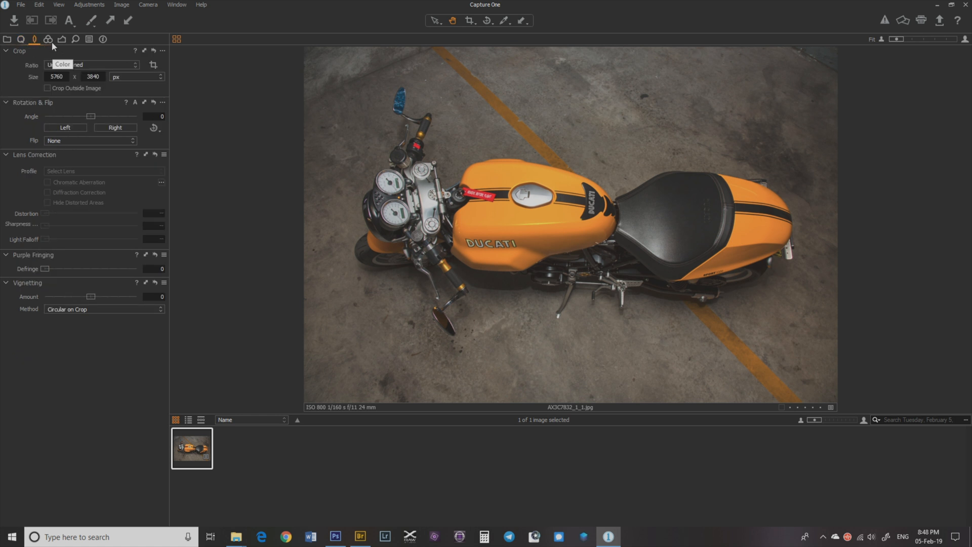
{"action": "left_click", "coordinate": [48, 41]}
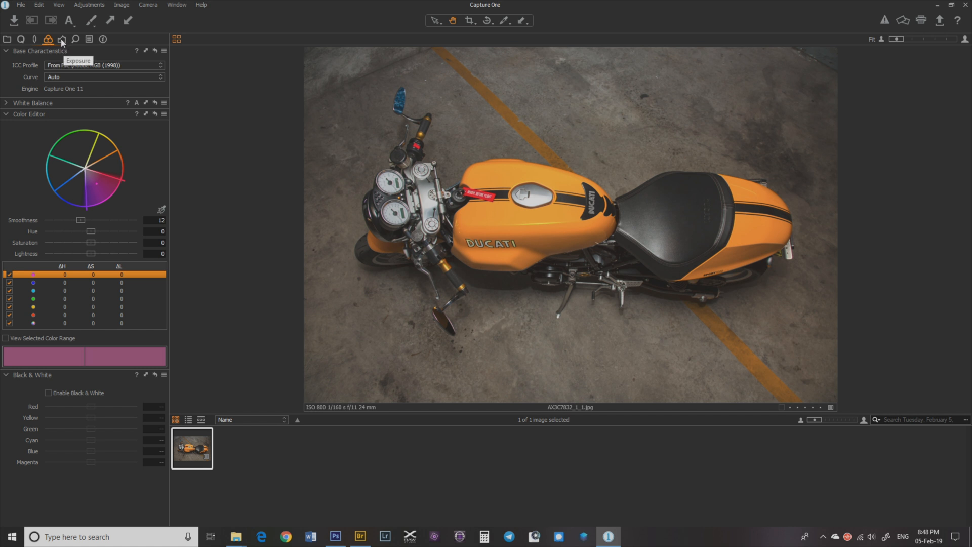
{"action": "left_click", "coordinate": [64, 43]}
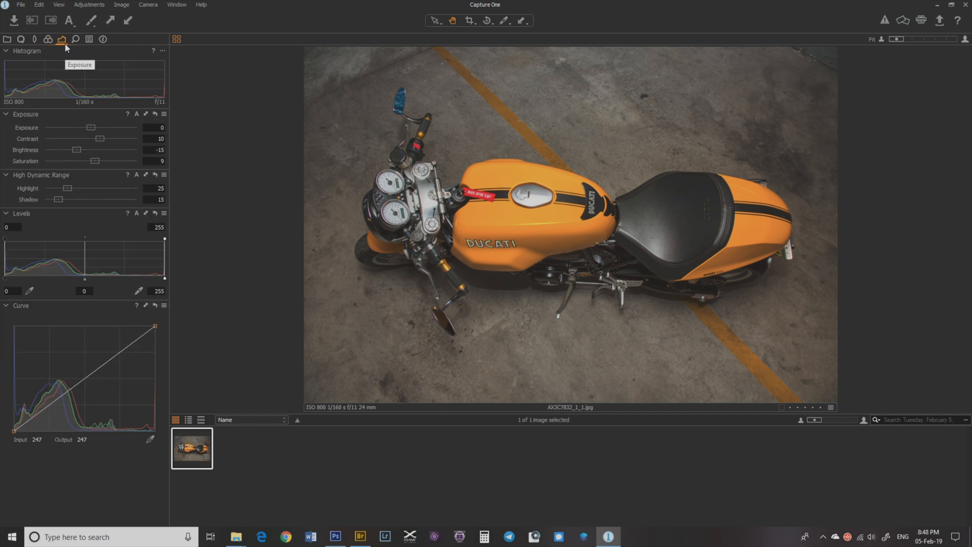
{"action": "left_click", "coordinate": [164, 306]}
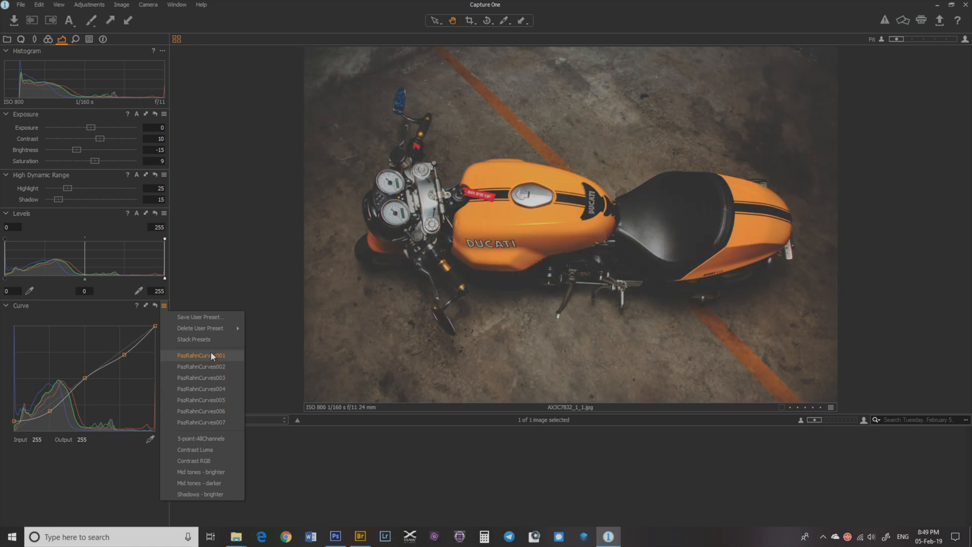
{"action": "left_click", "coordinate": [215, 421]}
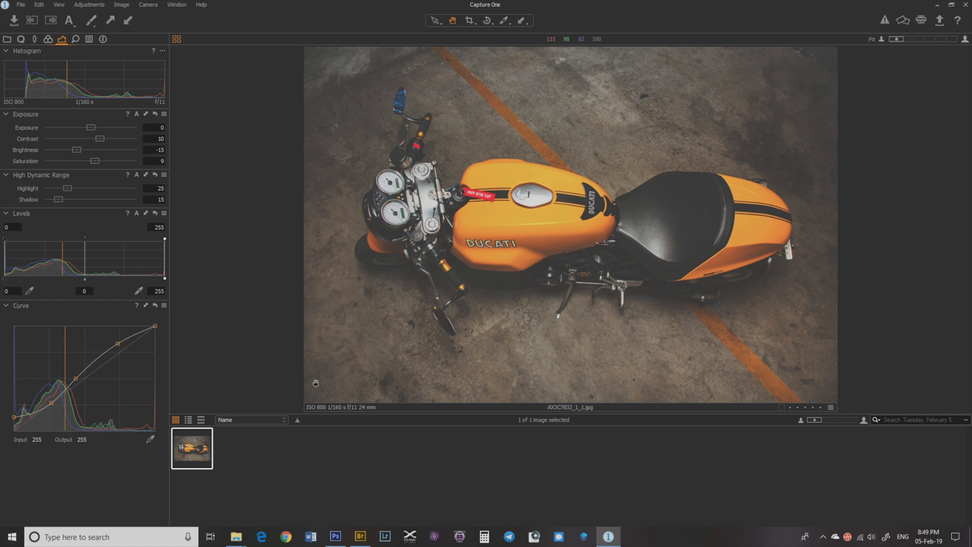
Step: Export the photo variant as a quality 100 JPEG to the Desktop, then return to Photoshop
{"action": "right_click", "coordinate": [201, 444]}
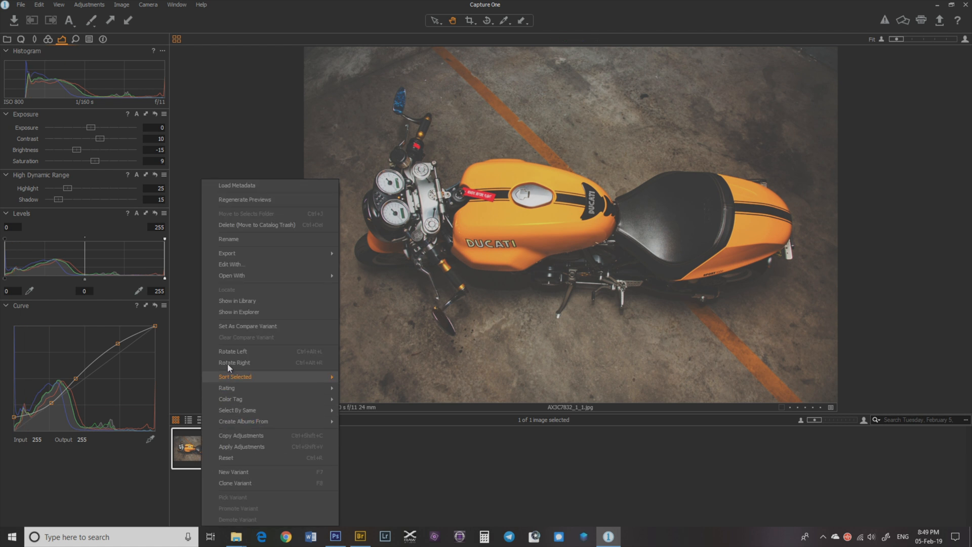
{"action": "mouse_move", "coordinate": [256, 258]}
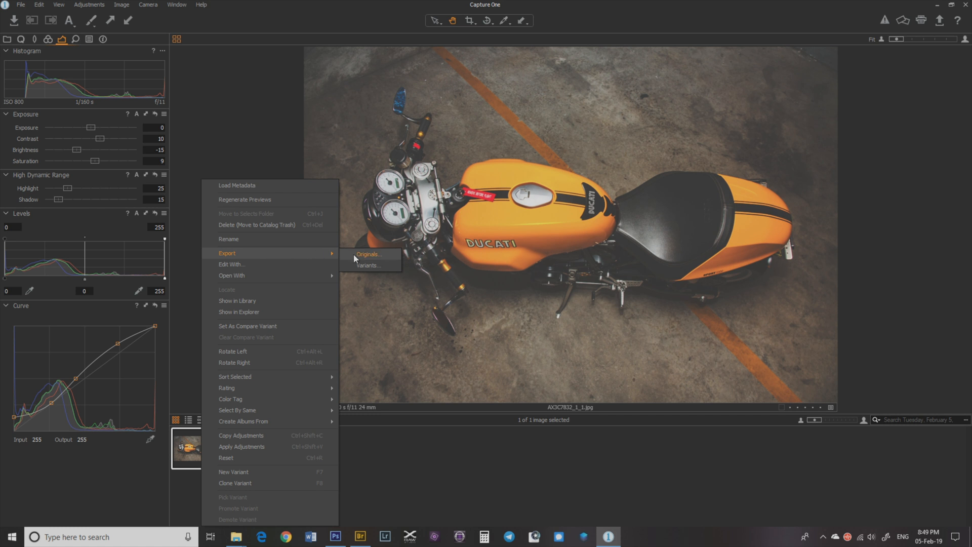
{"action": "left_click", "coordinate": [364, 264]}
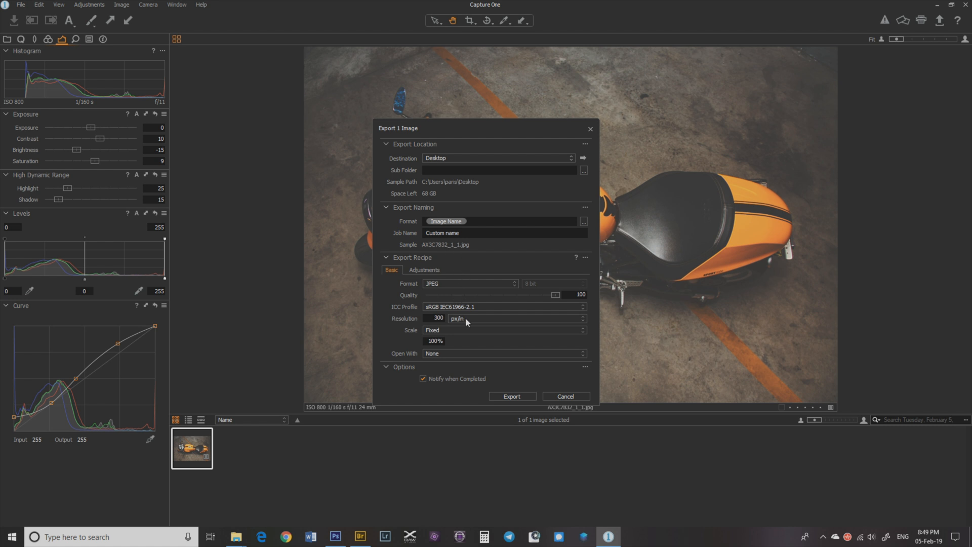
{"action": "left_click", "coordinate": [512, 396]}
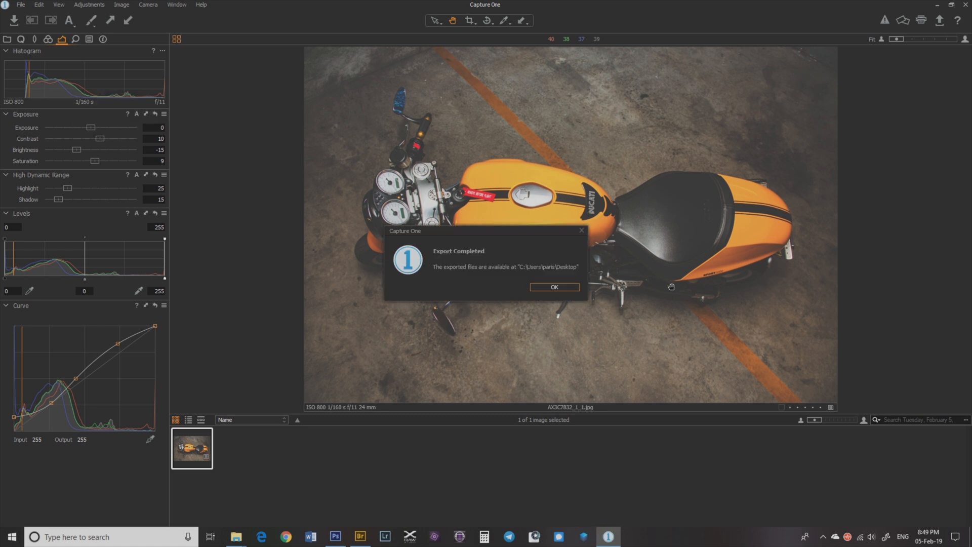
{"action": "left_click", "coordinate": [560, 287]}
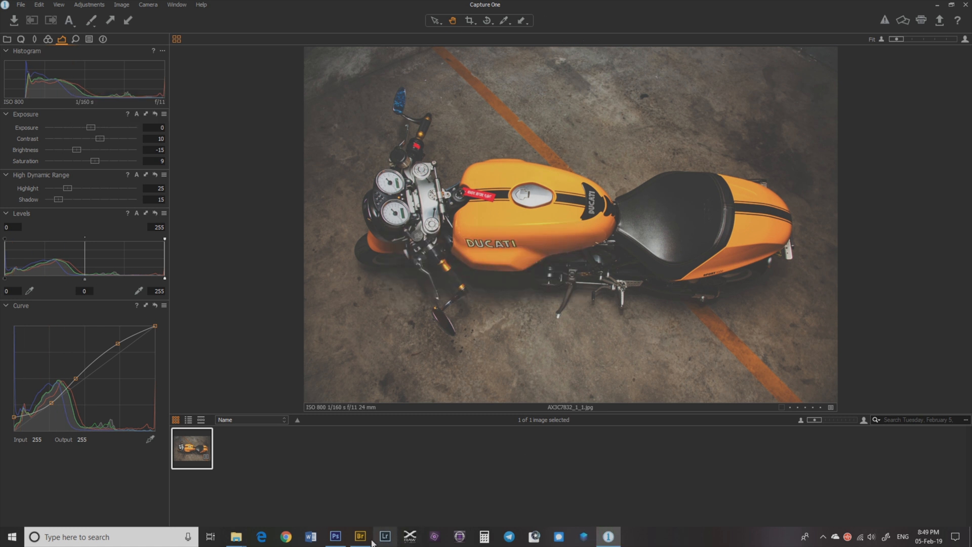
{"action": "left_click", "coordinate": [335, 536]}
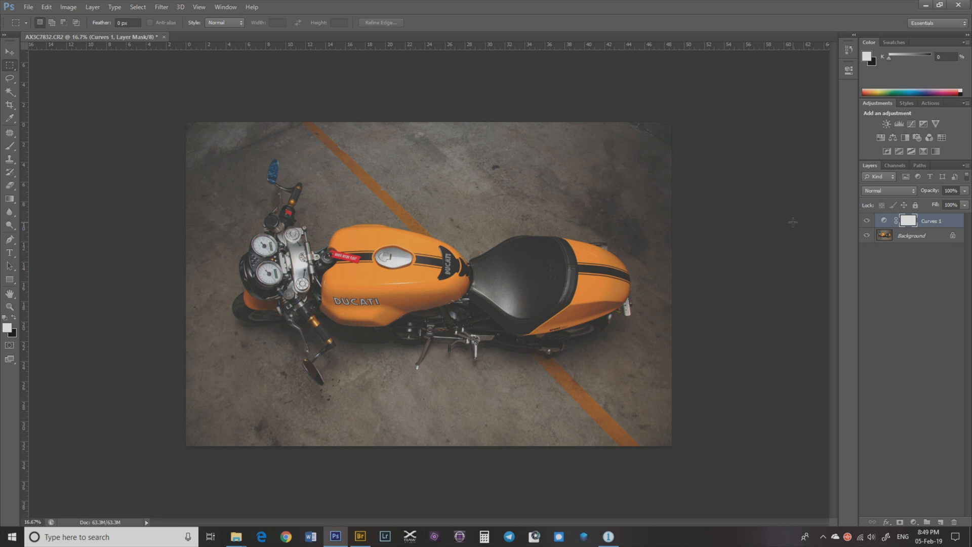